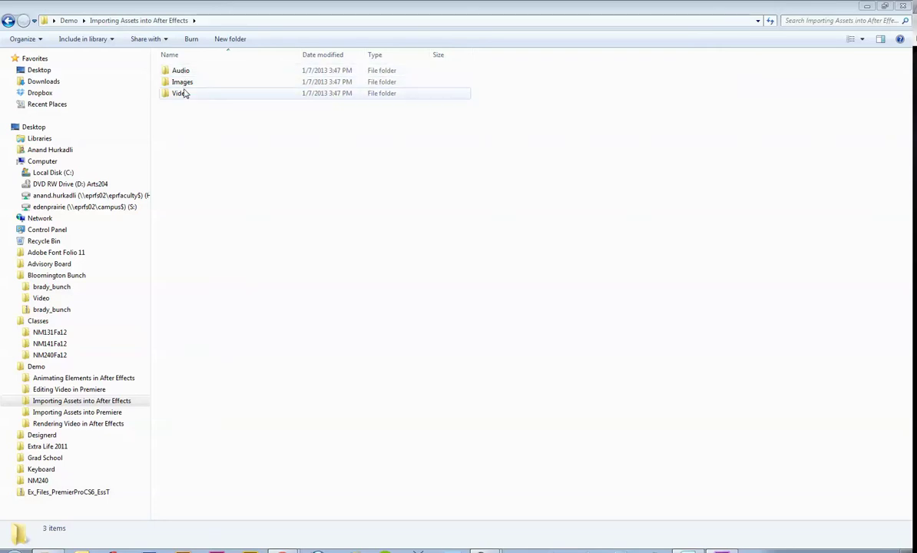
- Look inside the Video folder's files, then return to the parent folder
double_click(183, 94)
key("BackSpace")
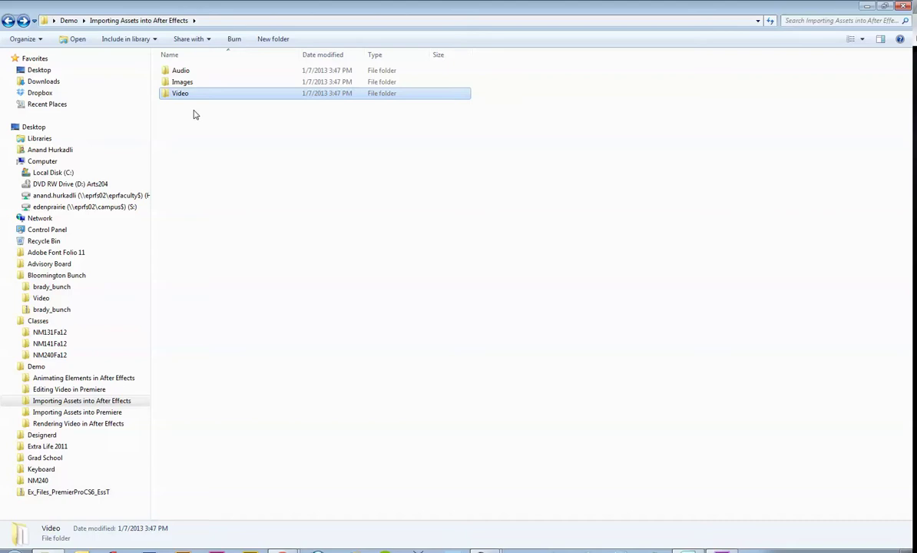
mouse_move(179, 96)
- Create a new project named 'Importing Assets' in the Importing Assets into Premiere folder
left_click(720, 550)
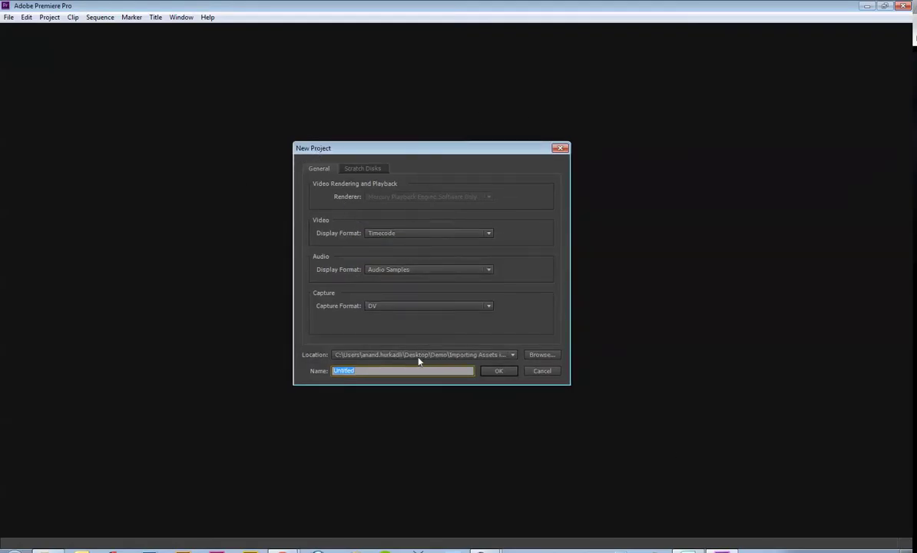
left_click(515, 355)
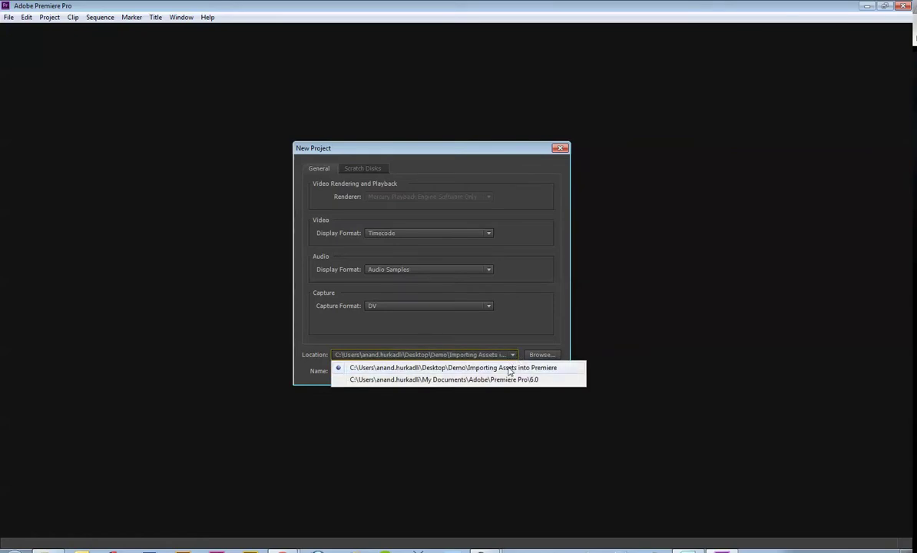
left_click(509, 367)
left_click(538, 356)
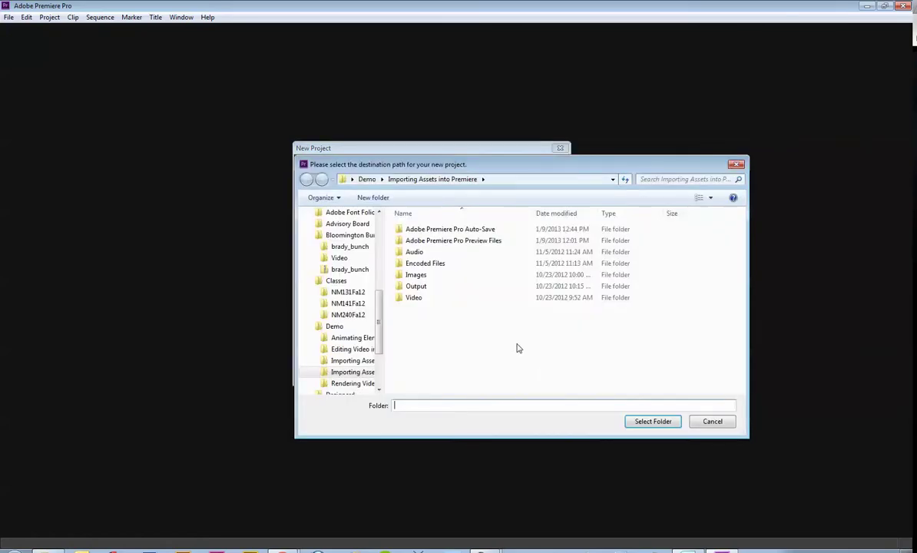
scroll(369, 350, "down", 3)
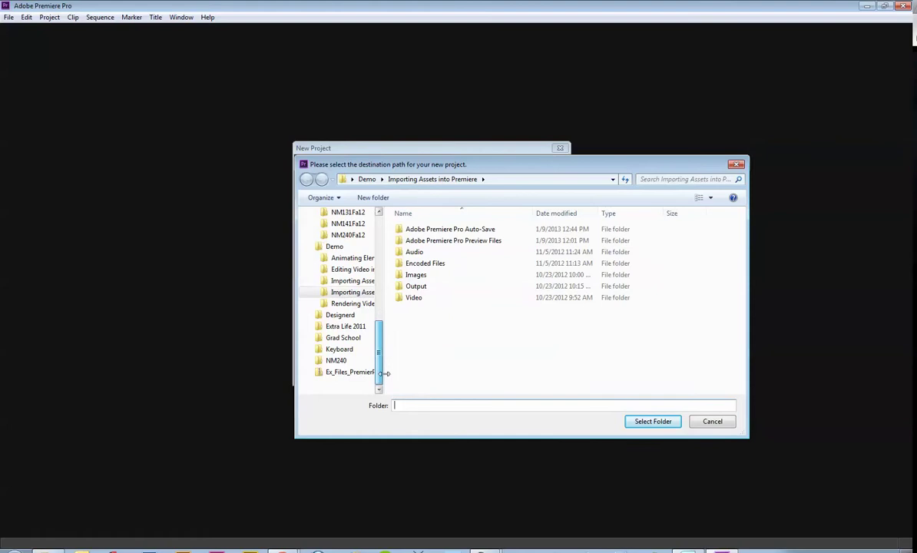
left_click(364, 292)
left_click(651, 421)
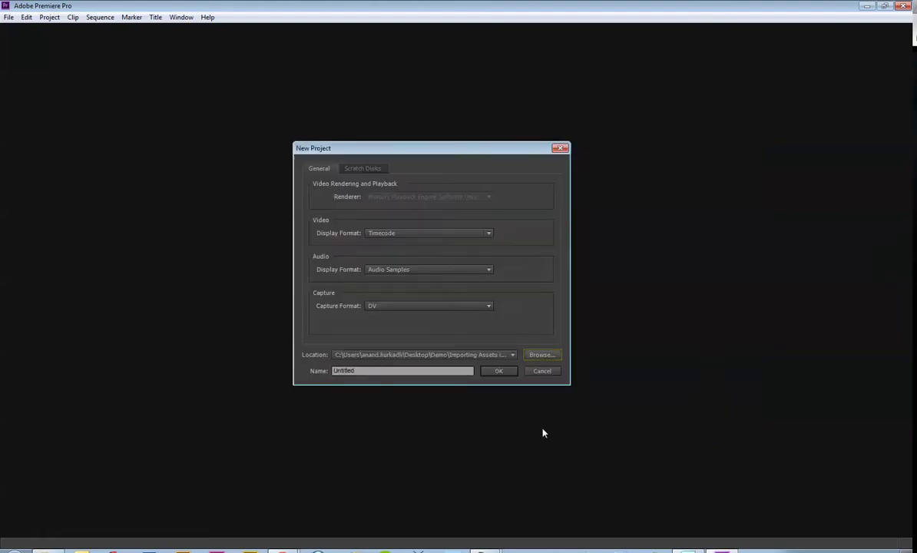
left_click(464, 370)
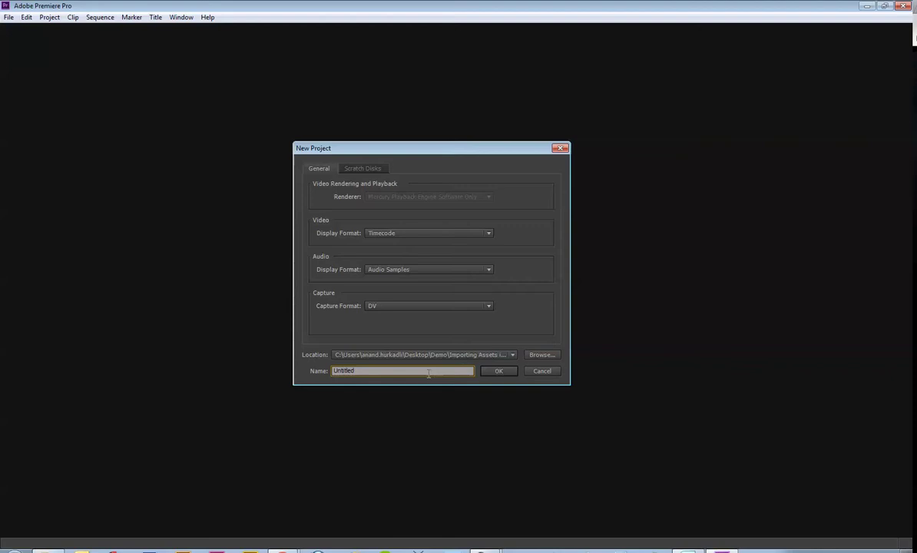
type("Importing Assets")
- Confirm the project, then give the new sequence Custom editing mode with a 29.97 fps timebase
left_click(497, 372)
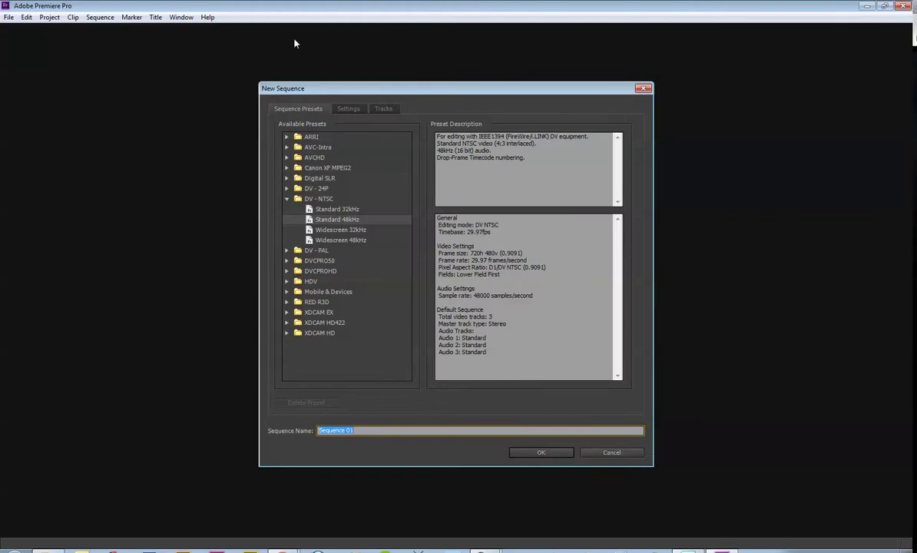
left_click_drag(318, 89, 341, 76)
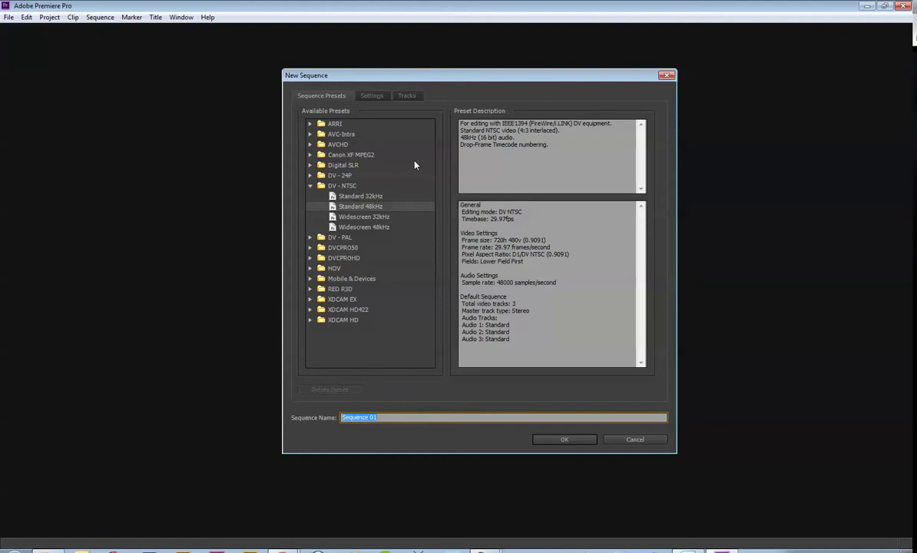
left_click(372, 97)
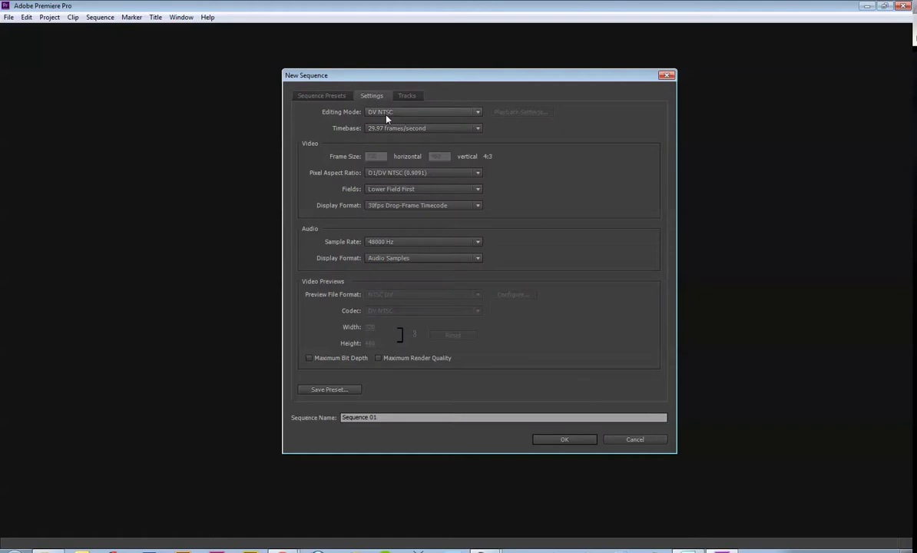
left_click(384, 113)
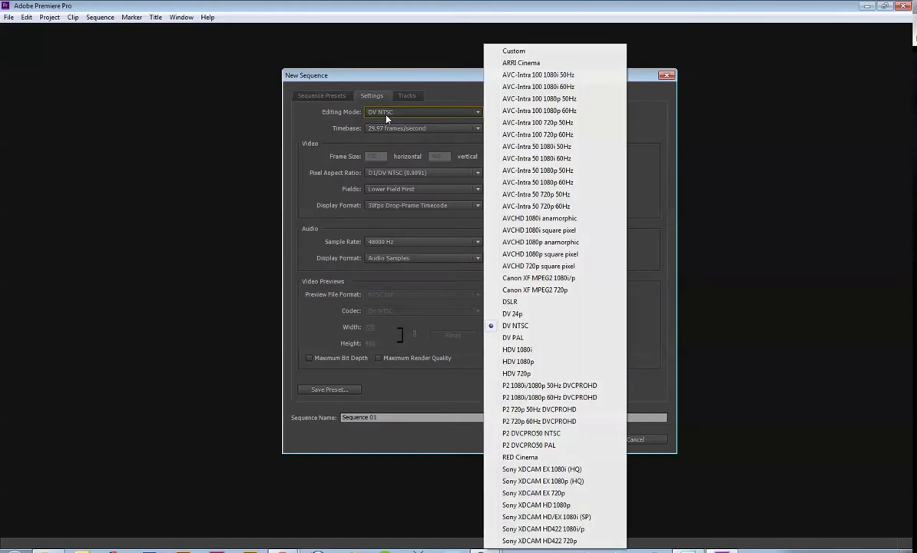
left_click(527, 54)
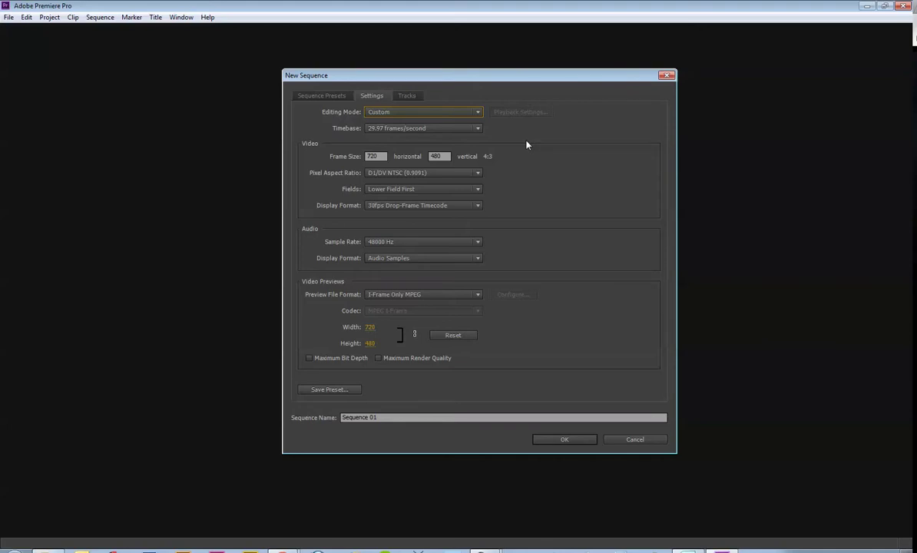
left_click(433, 134)
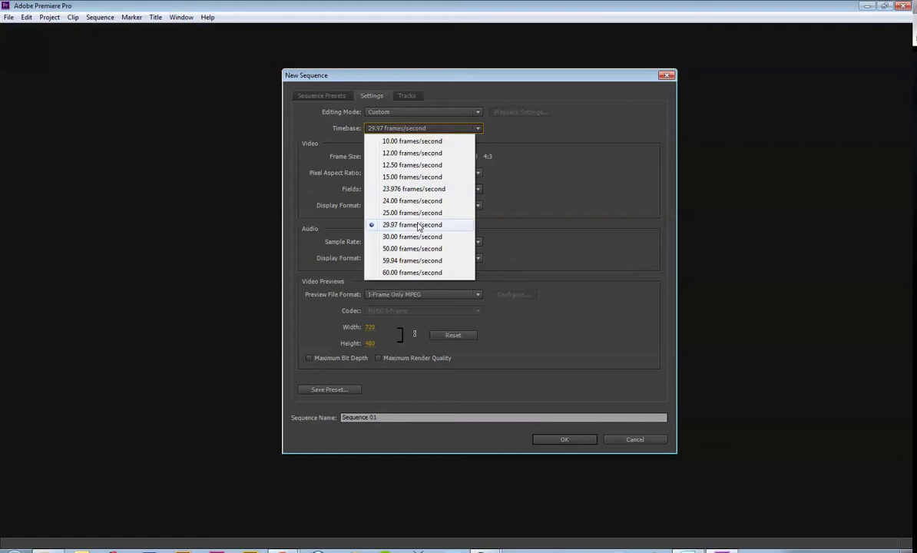
left_click(422, 227)
left_click(412, 129)
left_click(449, 228)
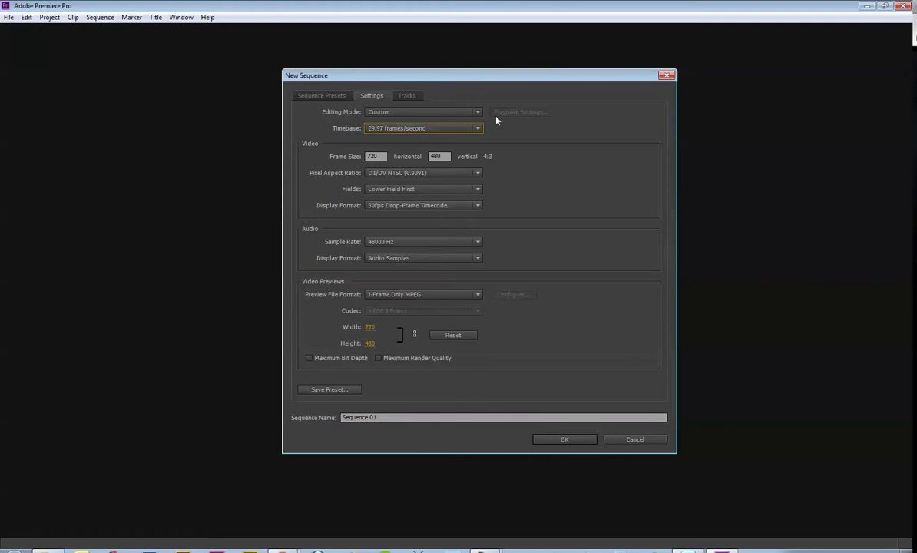
- Keep the 29.97 fps timebase and try frame sizes 1280×720, then 1920×1080
left_click(457, 128)
left_click(412, 224)
key("Tab")
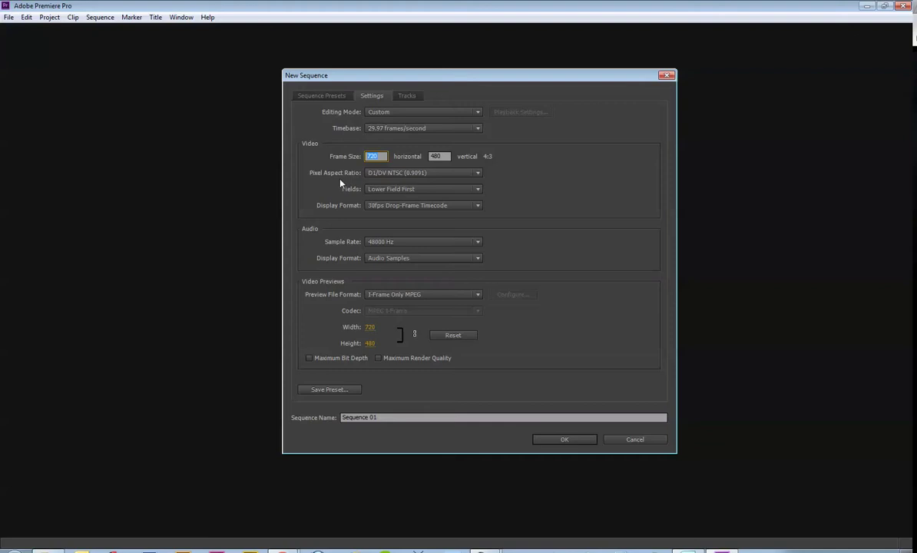
type("1280")
key("Tab")
type("720")
key("shift+Tab")
type("1920")
key("Tab")
type("1280")
double_click(439, 156)
type("1080")
- Reset the sequence frame size to 1280 wide by 720 high
left_click(419, 173)
left_click(390, 158)
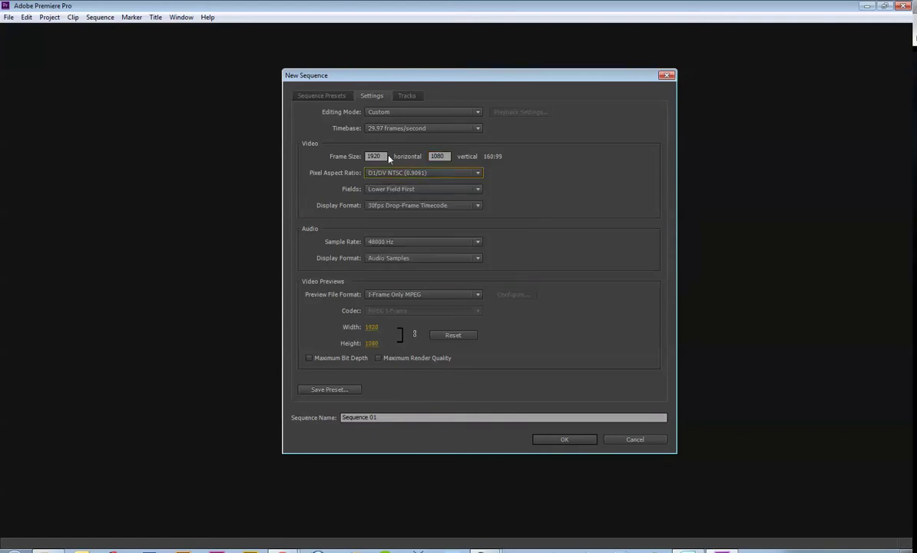
left_click(382, 157)
type("1280")
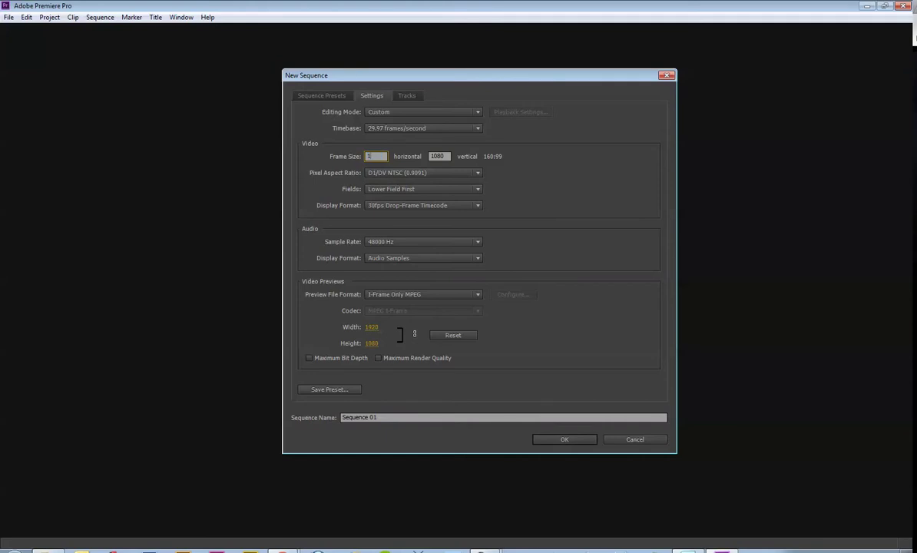
key("Tab")
type("72")
key("Tab")
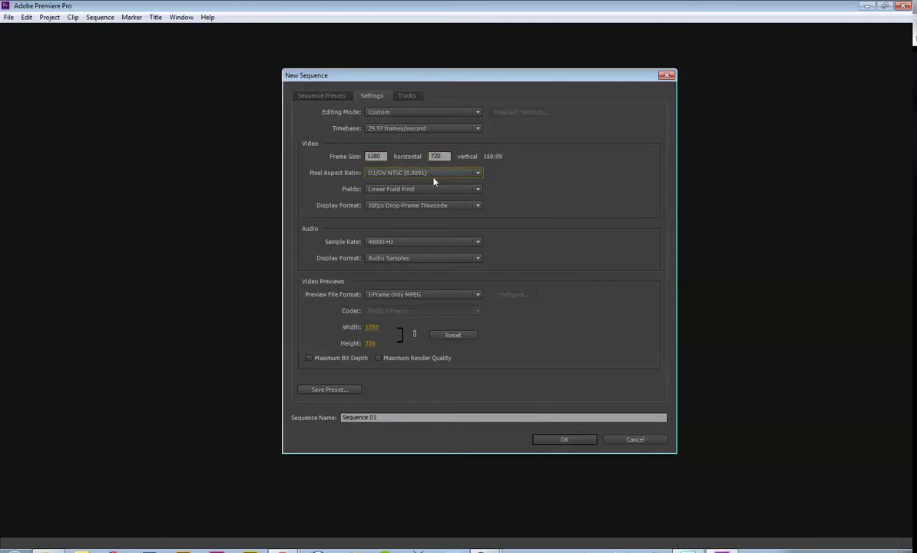
left_click(374, 156)
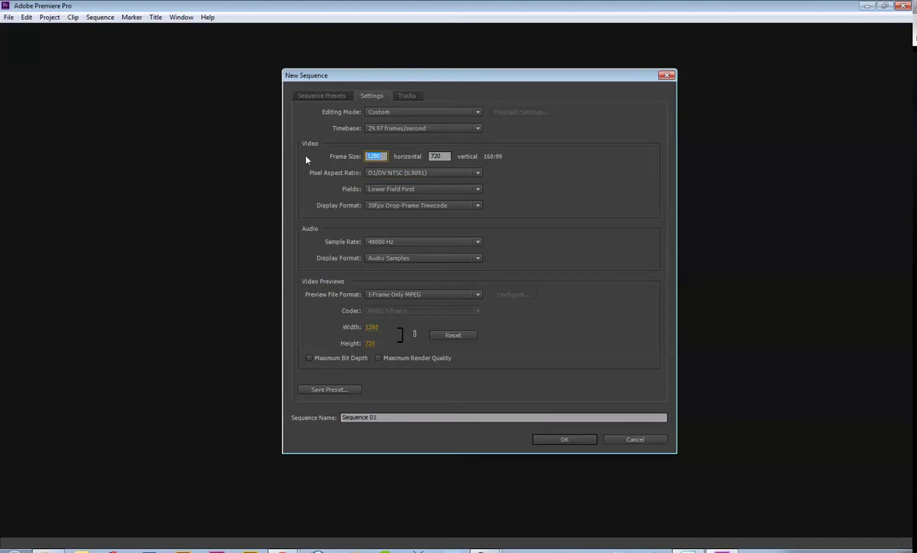
- Set the pixel aspect ratio to Square Pixels (1.0) and create Sequence 01
left_click(438, 174)
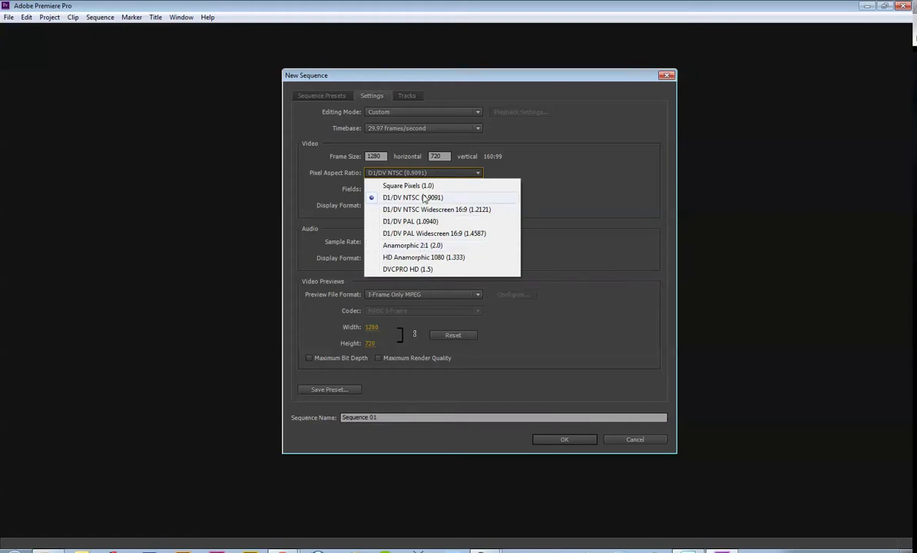
left_click(398, 186)
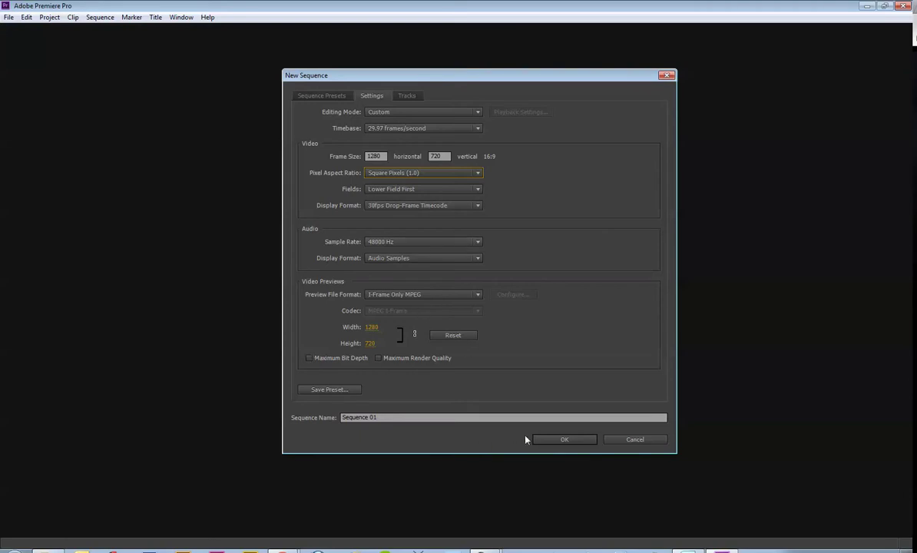
left_click(565, 439)
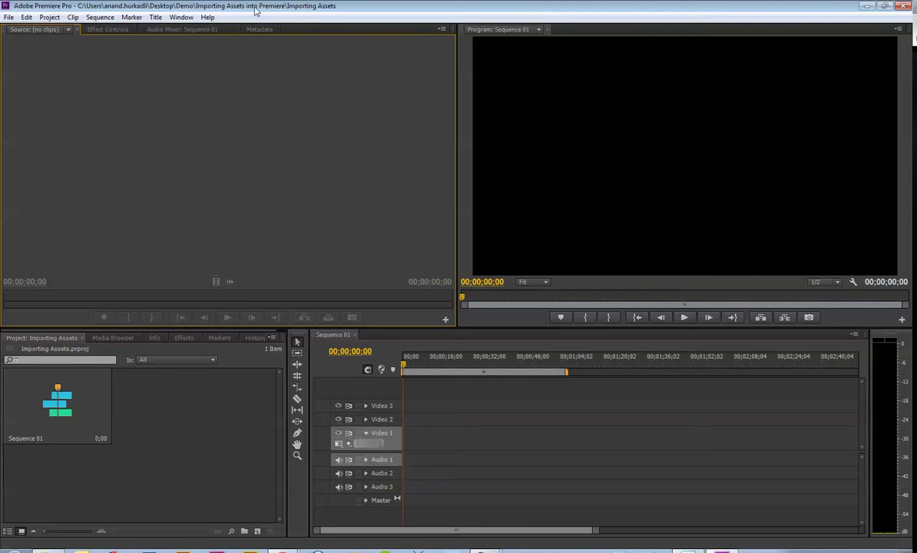
left_click(181, 17)
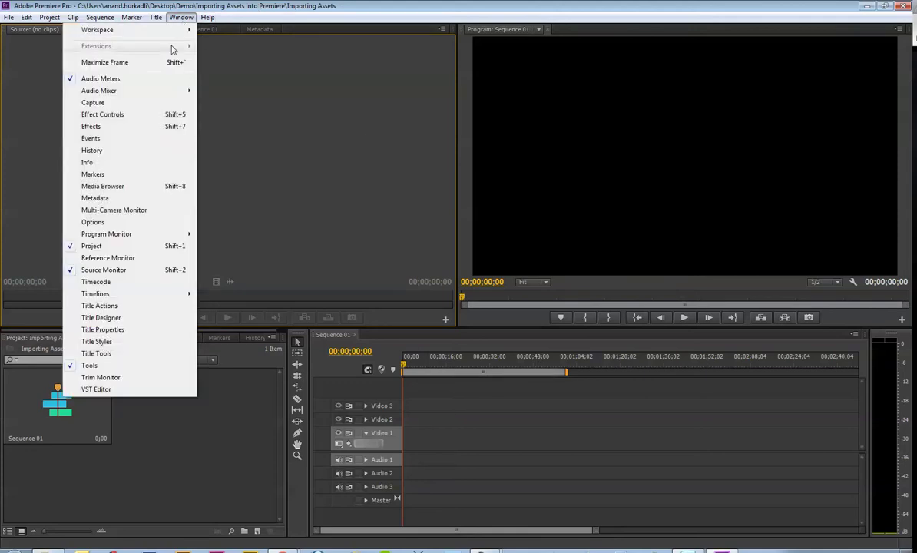
mouse_move(159, 32)
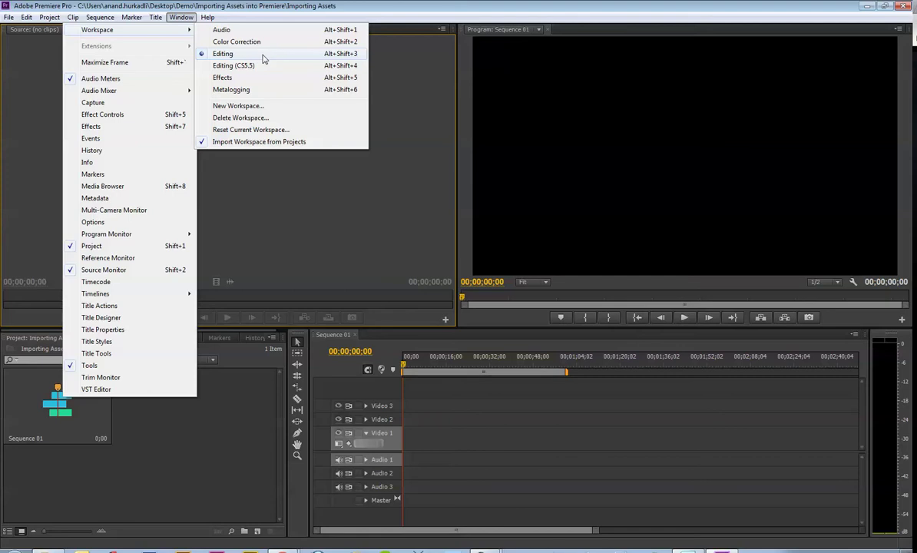
left_click(263, 56)
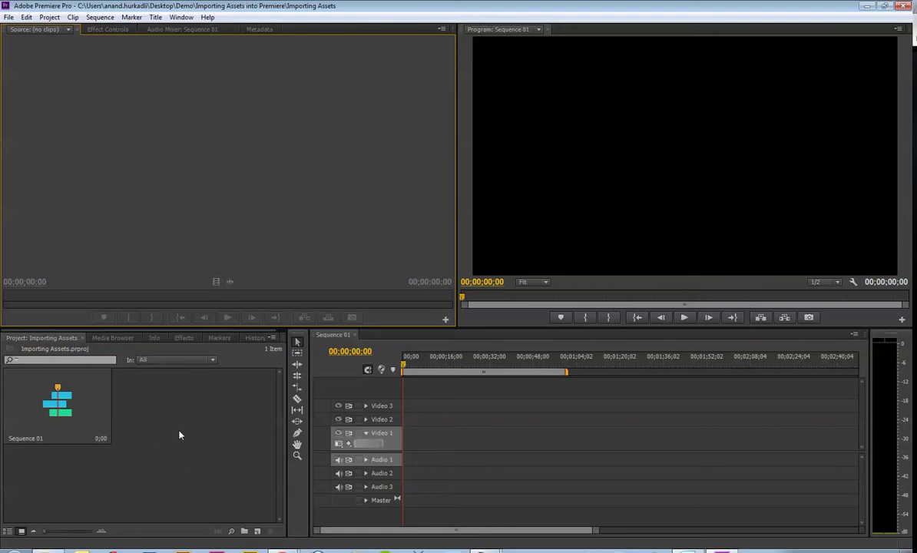
- Import the Wedding_07, Wedding_14 and Wedding_26 clips into the project
double_click(156, 420)
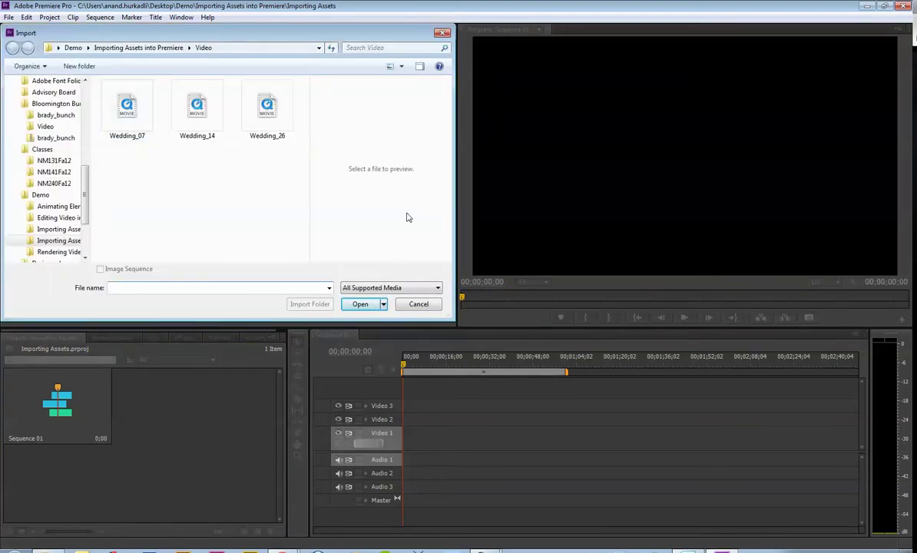
key("ctrl+a")
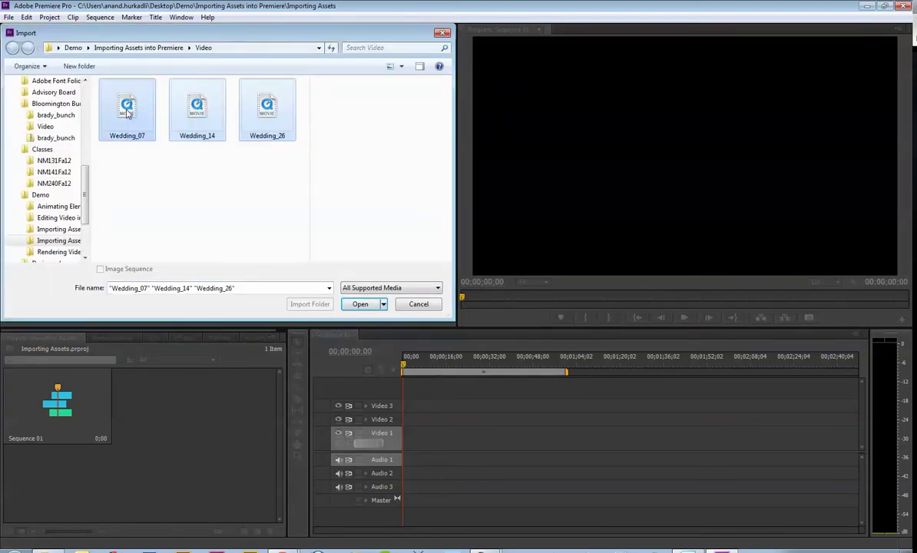
left_click(359, 304)
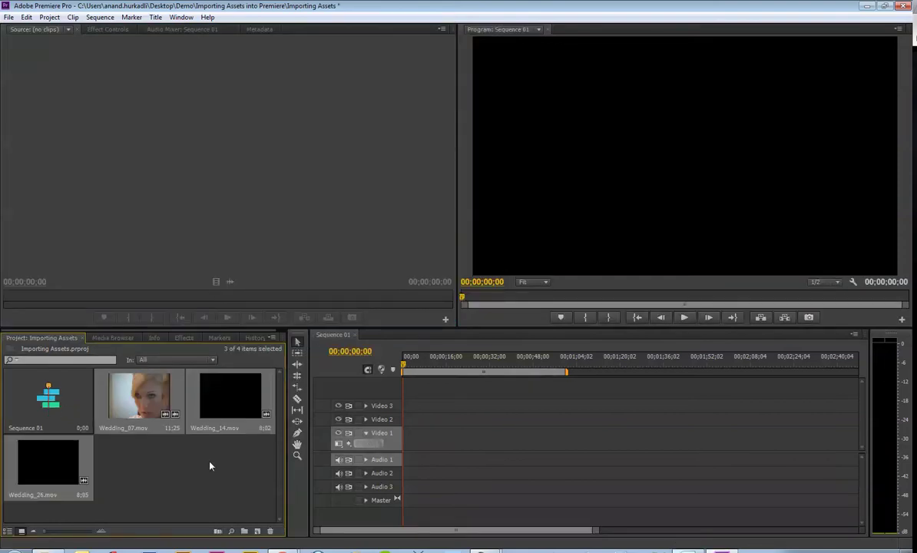
- In List View, create a bin named Video, move the three Wedding clips into it, and collapse it
left_click(8, 530)
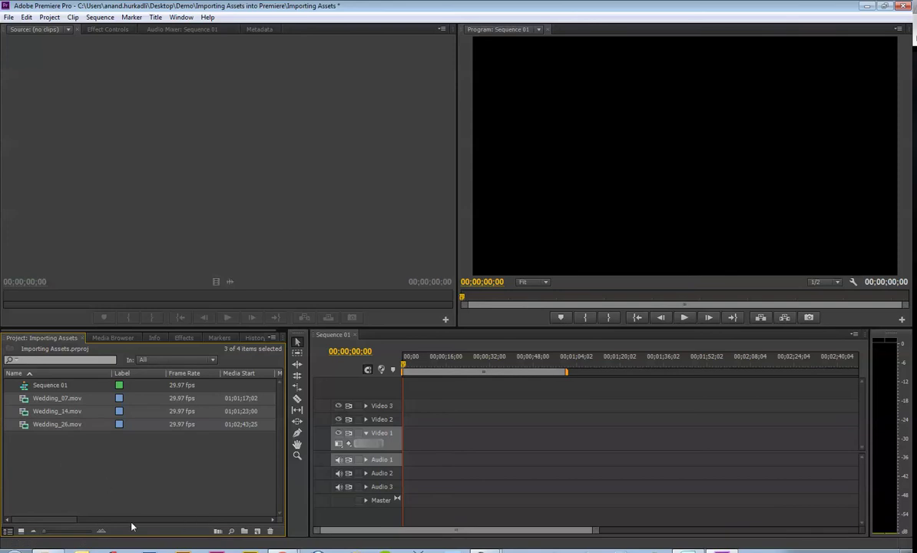
left_click(245, 532)
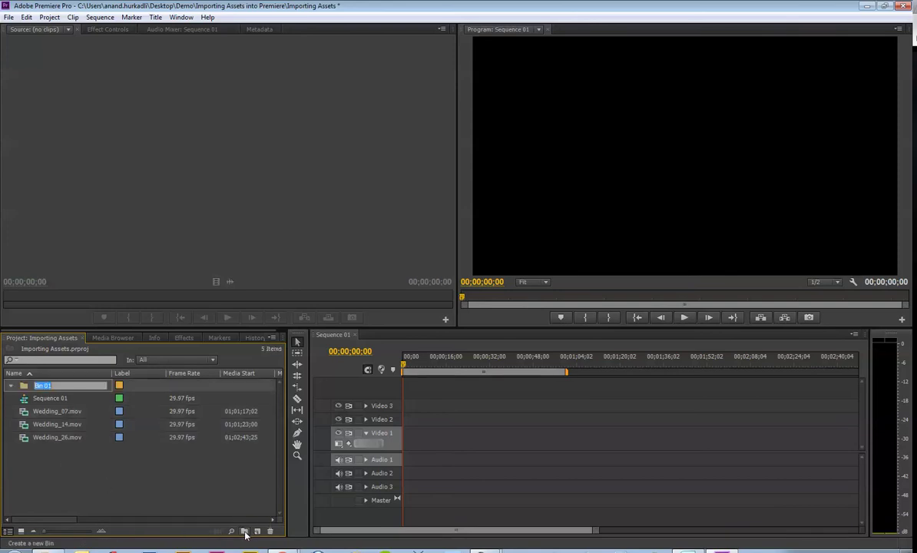
type("Video")
key("Return")
left_click_drag(61, 396, 41, 385)
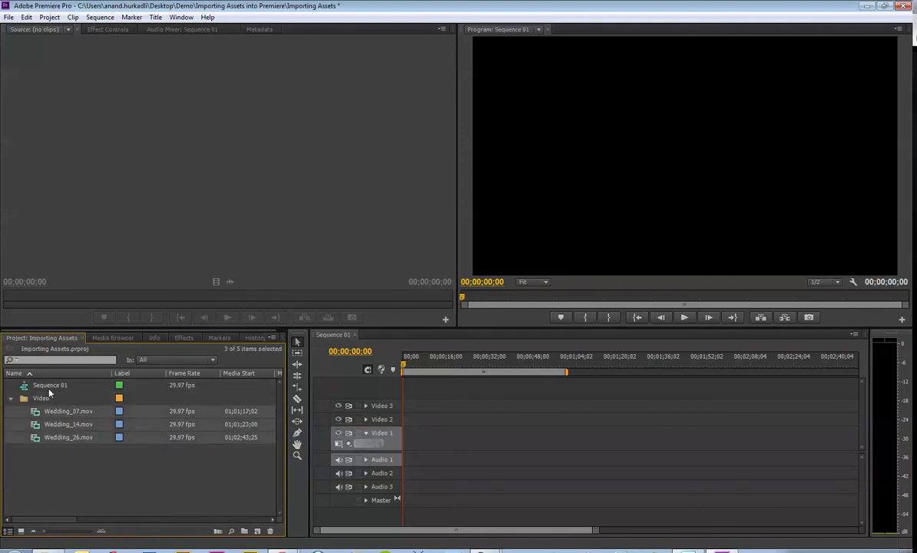
left_click(10, 399)
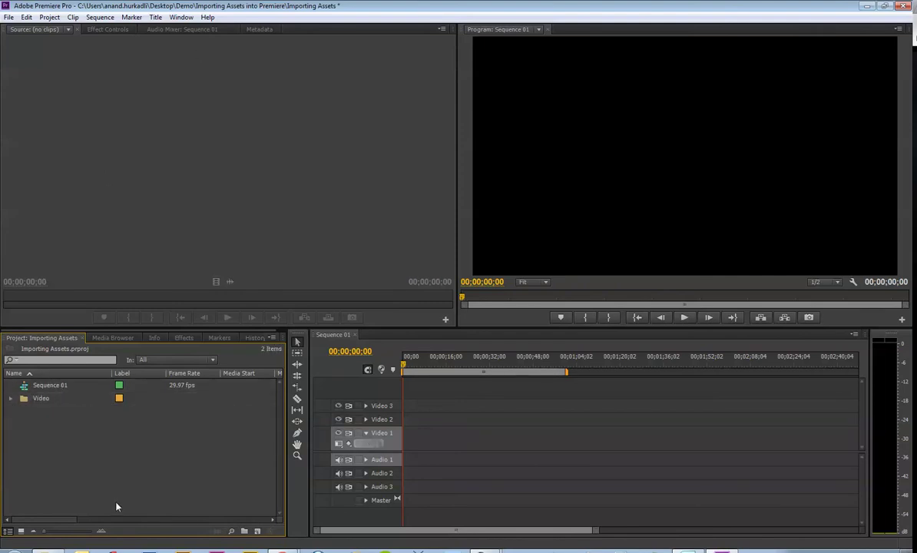
- Import WeddingBouquet.jpg and WeddingRings.jpg from the Importing Assets into Premiere > Images folder
double_click(123, 476)
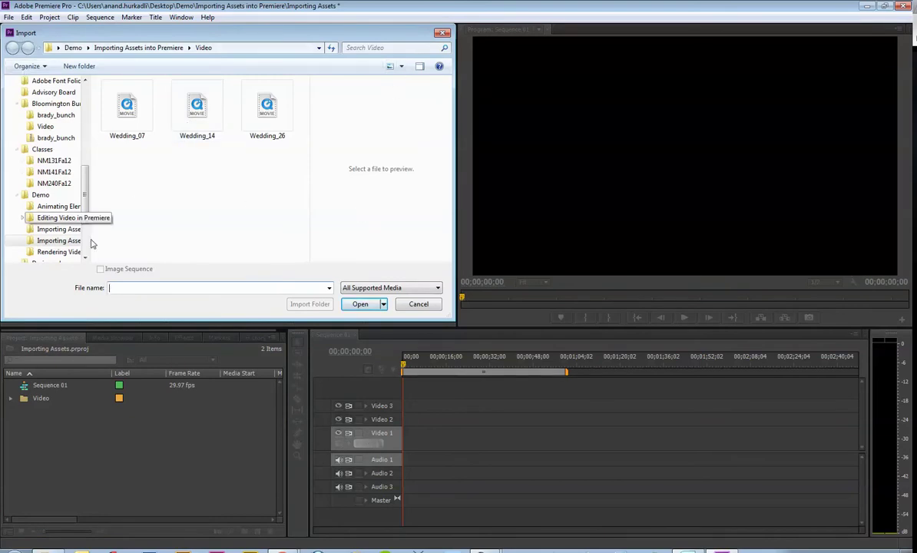
scroll(87, 207, "down", 2)
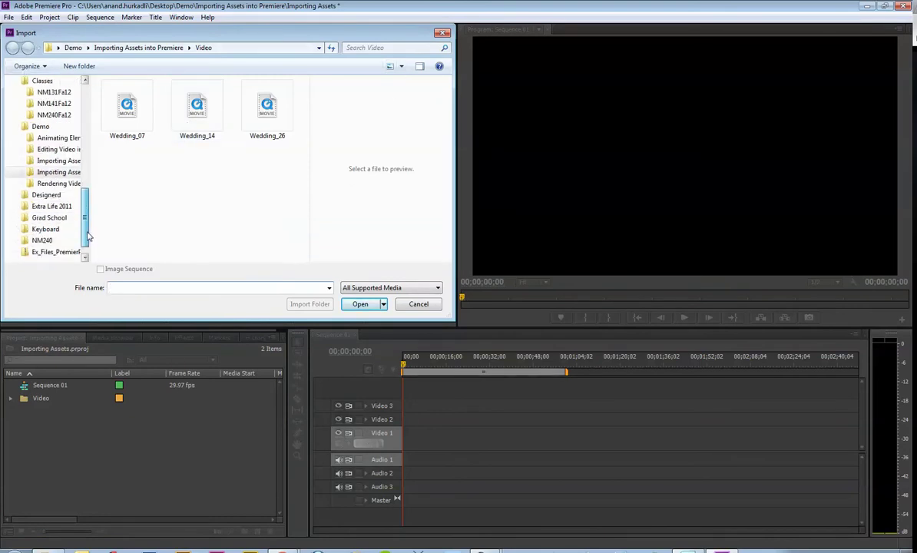
left_click(23, 173)
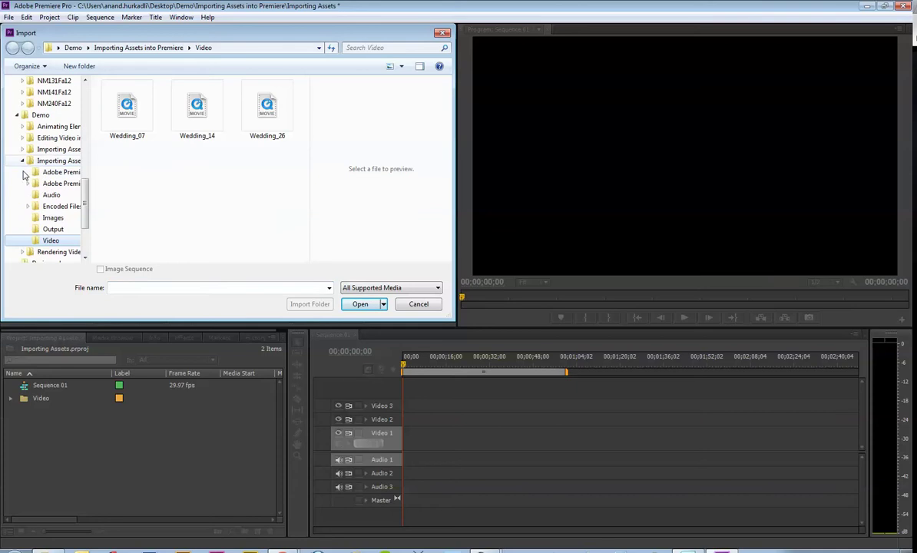
left_click(51, 218)
left_click_drag(205, 147, 97, 80)
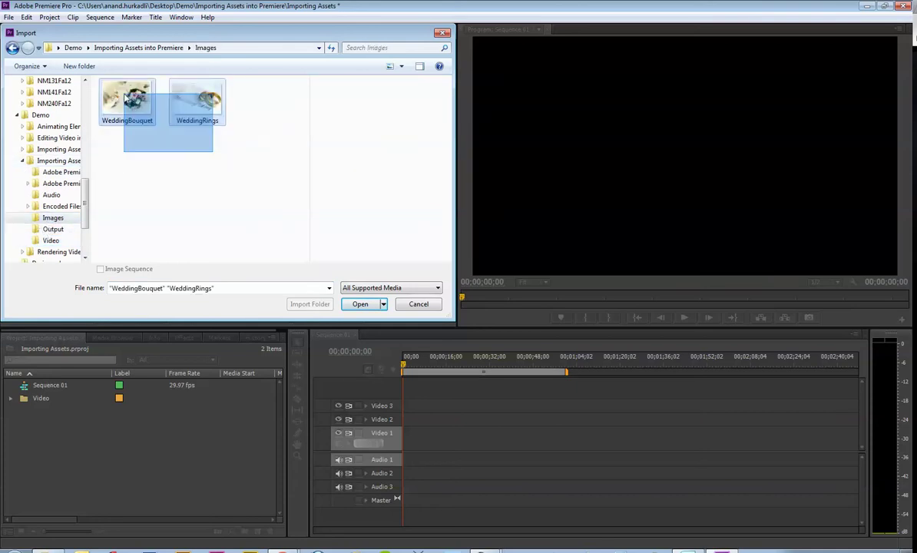
left_click(351, 301)
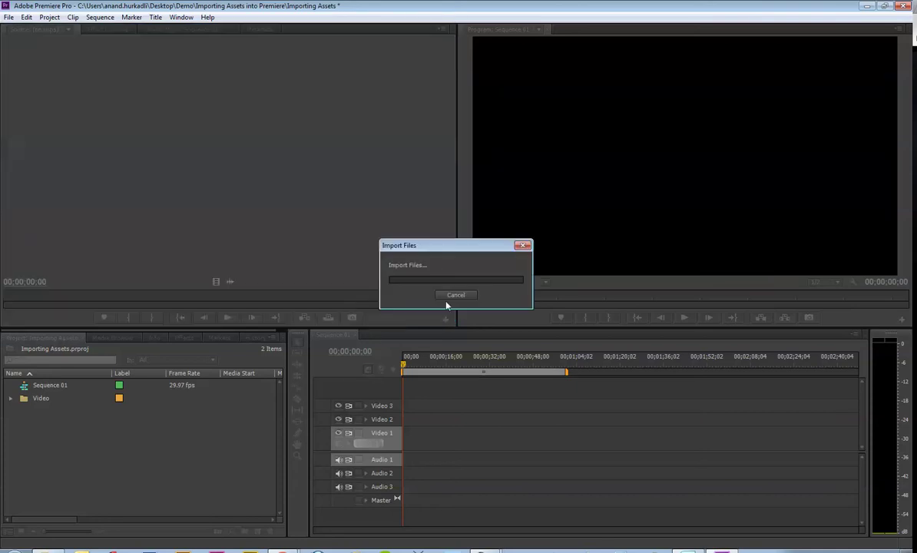
left_click(175, 482)
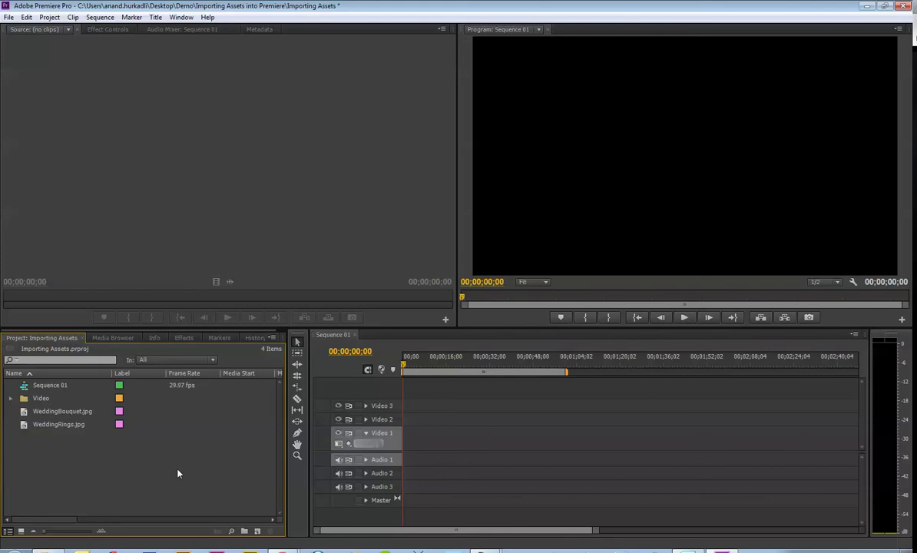
- Create a new bin and move both wedding JPGs into it
left_click(244, 531)
left_click(63, 424)
left_click(58, 437, "shift")
left_click_drag(54, 437, 39, 391)
double_click(39, 389)
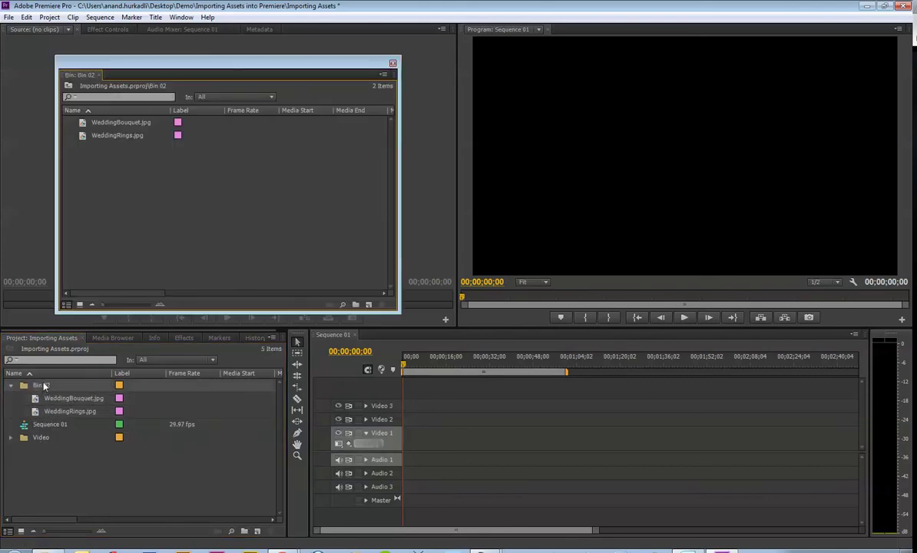
left_click(394, 63)
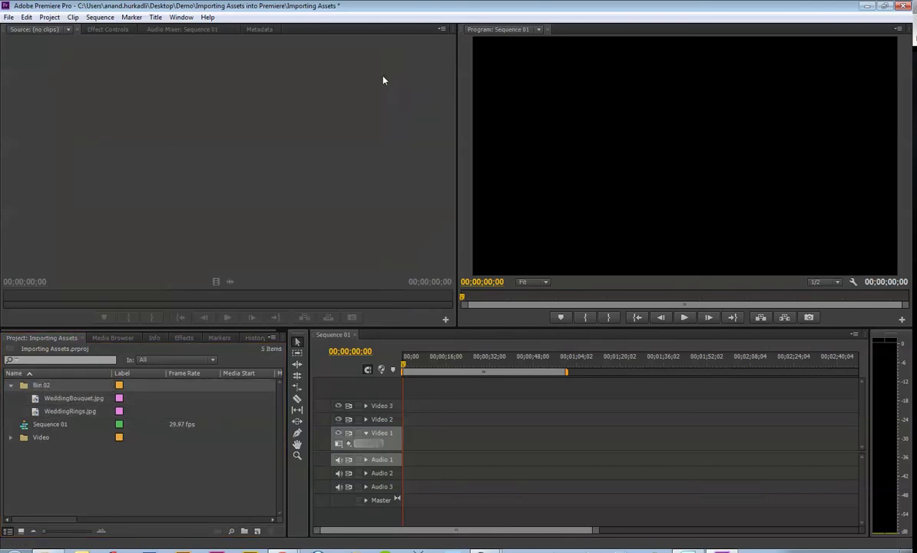
- Rename the bin to Images and collapse it
left_click(38, 381)
right_click(44, 378)
left_click(70, 302)
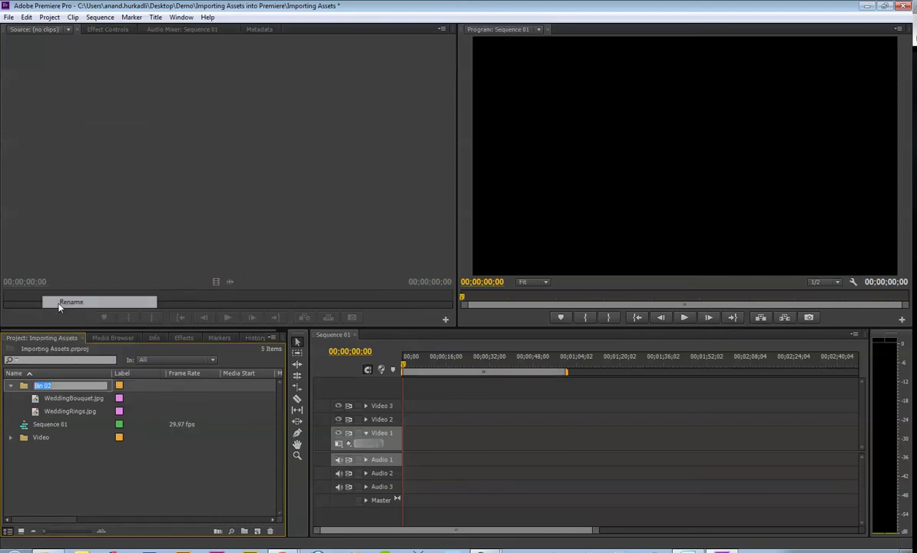
key("BackSpace")
type("Images")
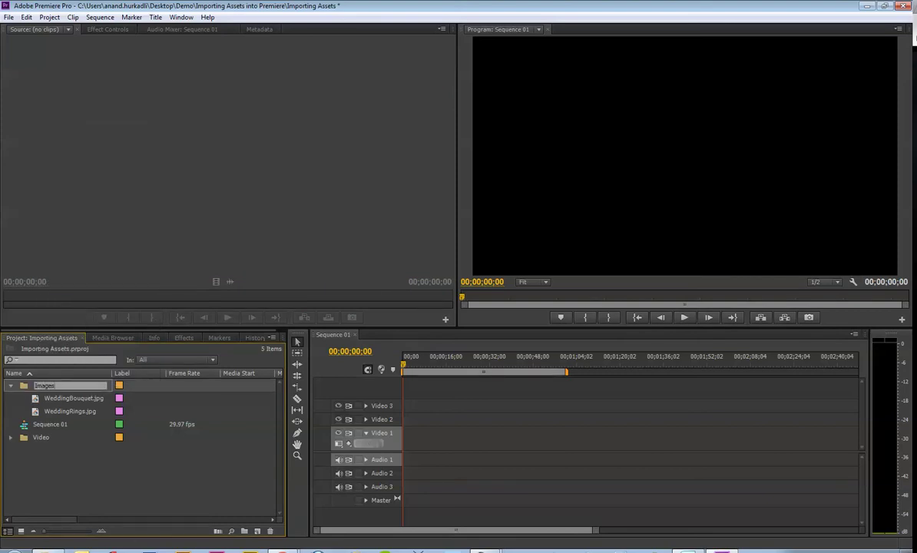
key("Return")
left_click(11, 385)
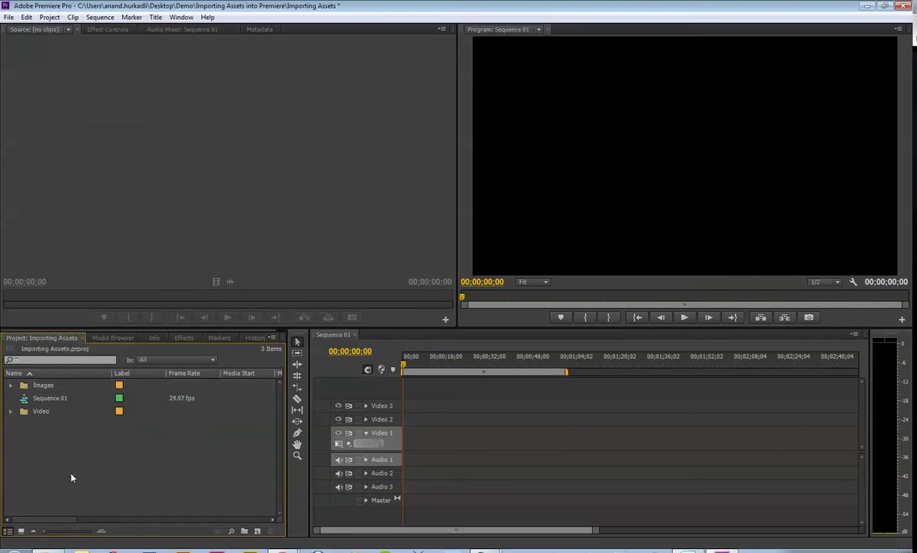
- Create a new bin named Audio
left_click(244, 531)
type("Audio")
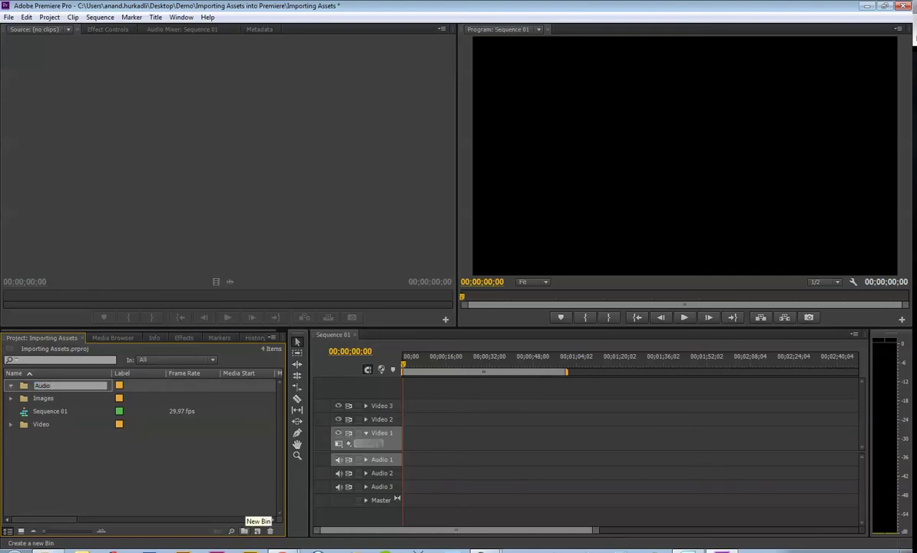
key("Return")
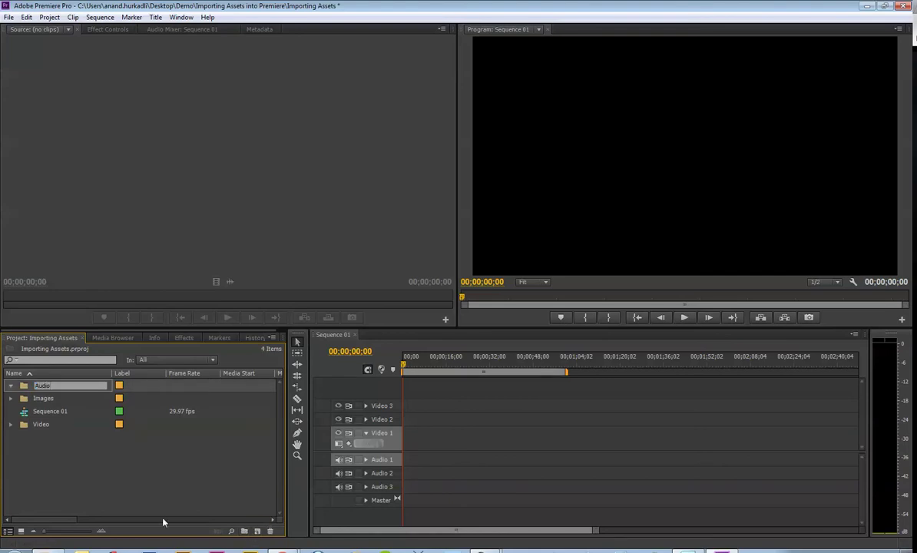
- Import Canon in D - Baby B Strings.mp3 from the Audio folder
double_click(146, 468)
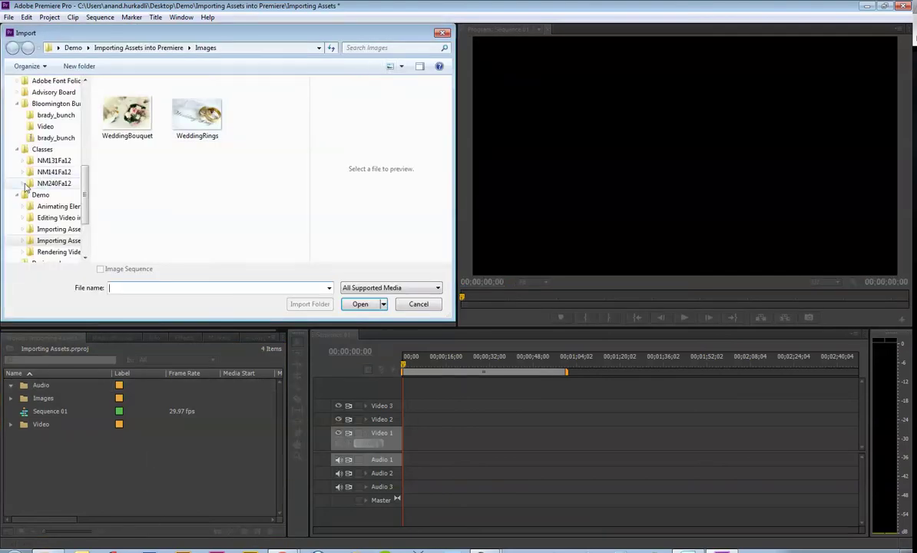
left_click(40, 241)
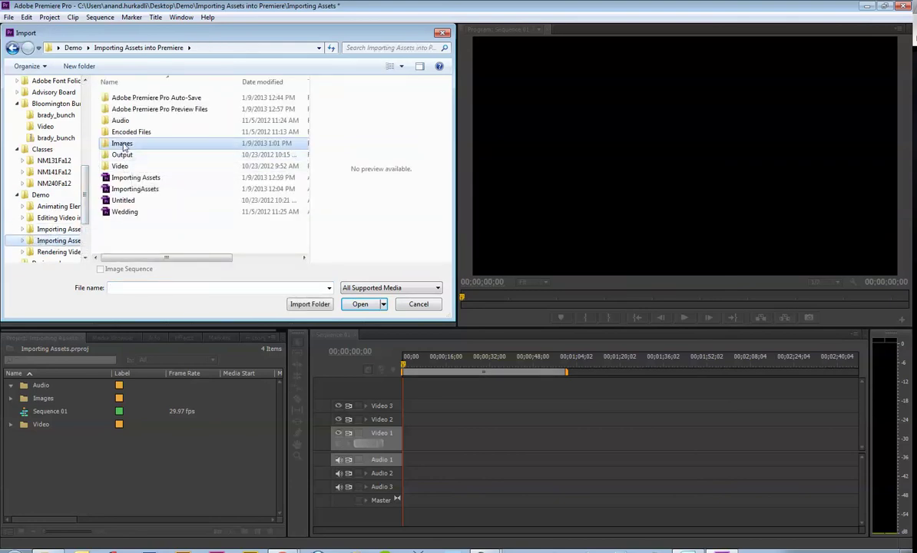
double_click(121, 121)
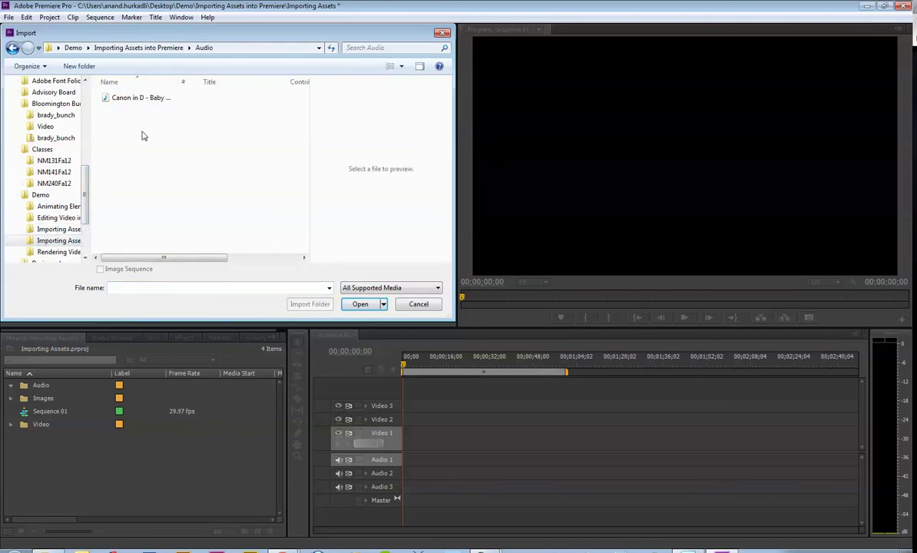
key("BackSpace")
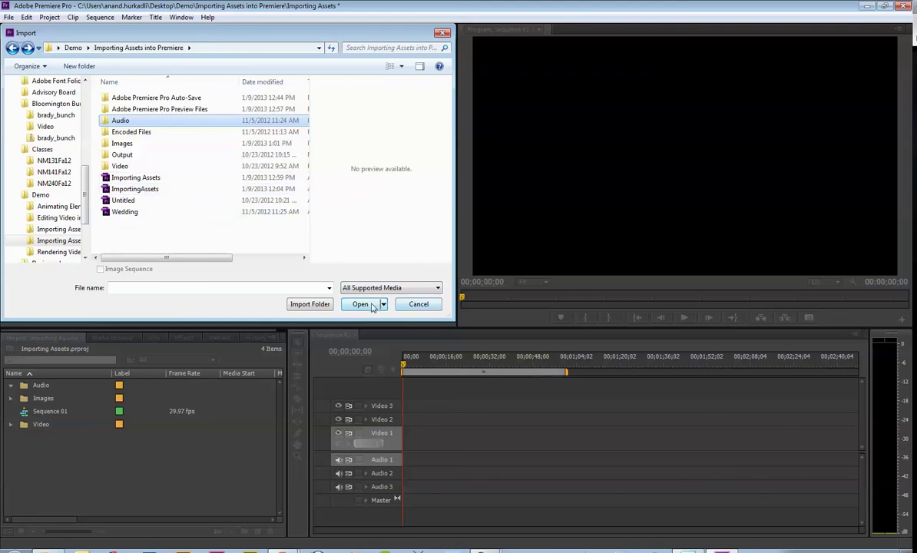
double_click(125, 120)
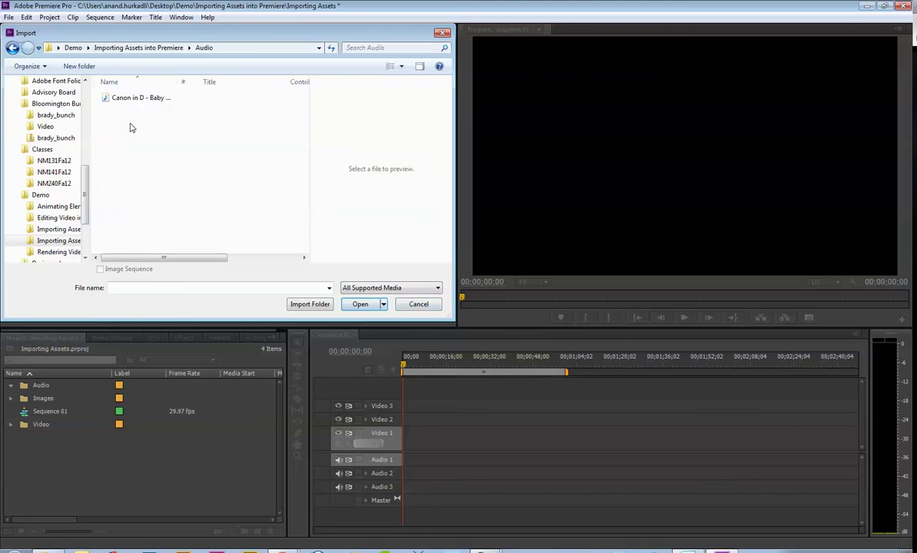
left_click(146, 98)
left_click(360, 304)
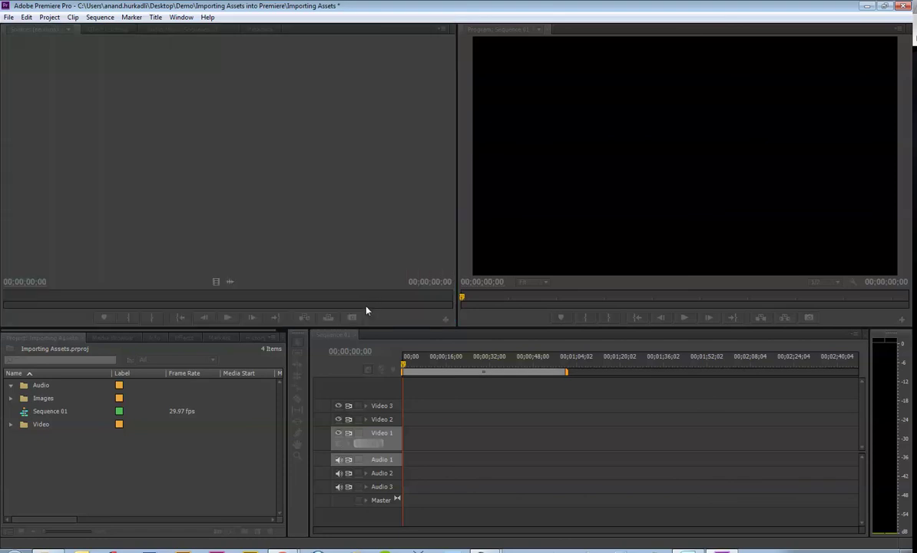
- Collapse the Audio bin in the Project panel
left_click(11, 385)
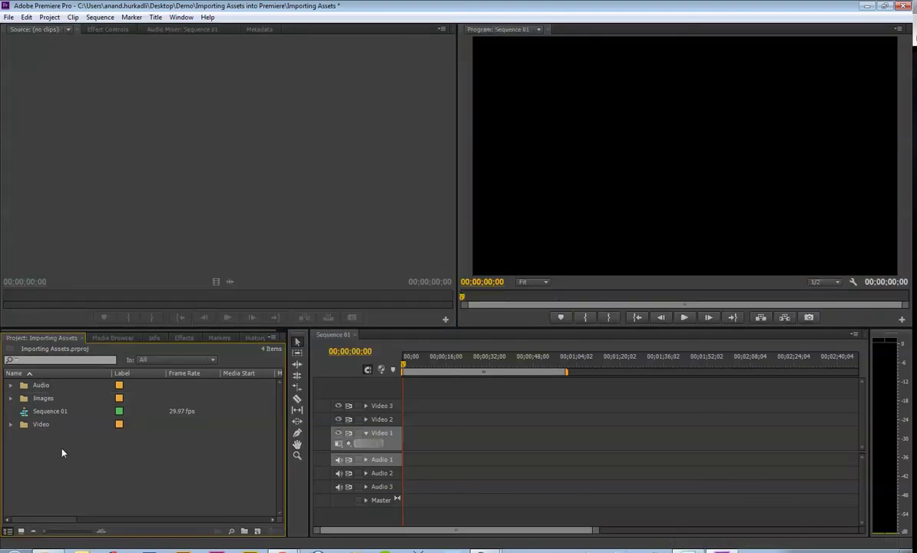